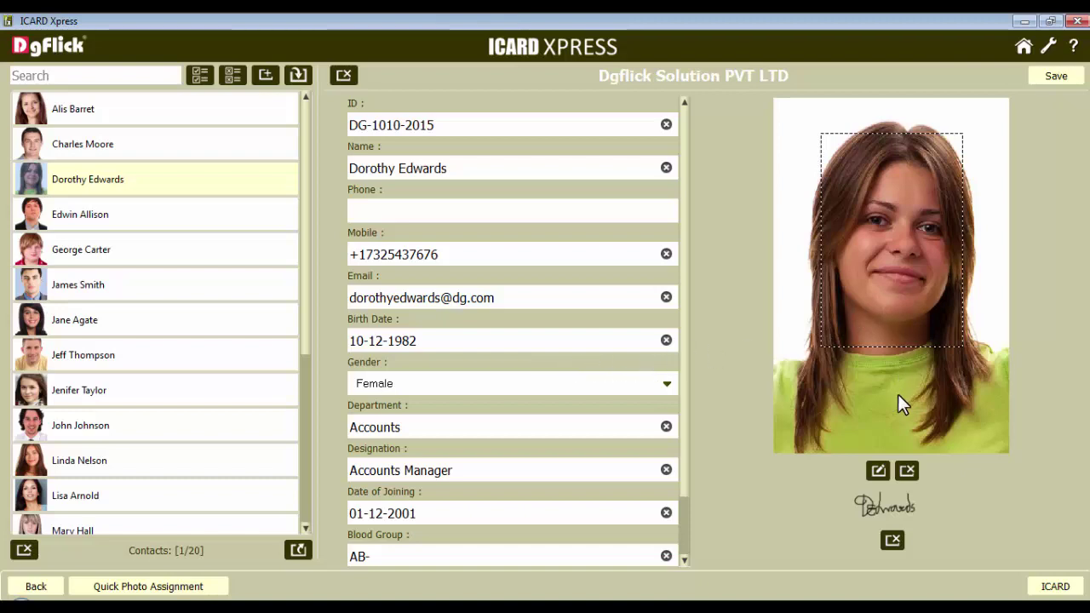
# Open the edit-photo dropdown beneath the contact's portrait picture
pyautogui.click(881, 474)
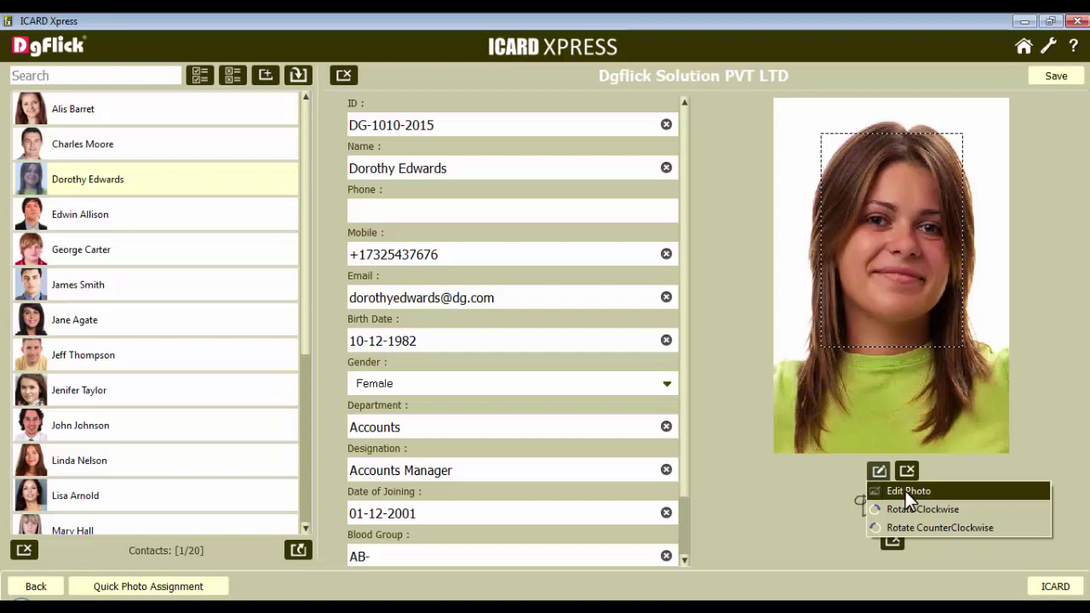
# Open the portrait in Edit Photo and set Brightness to 17 and Contrast to 19
pyautogui.click(905, 492)
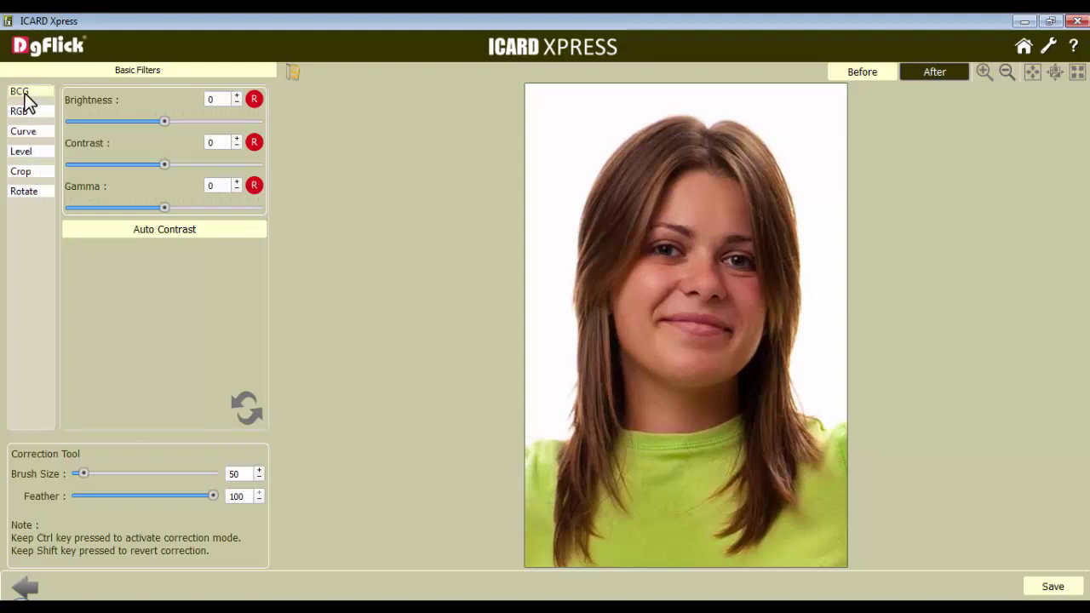
pyautogui.moveTo(162, 121); pyautogui.dragTo(178, 123)
pyautogui.moveTo(161, 164); pyautogui.dragTo(172, 166)
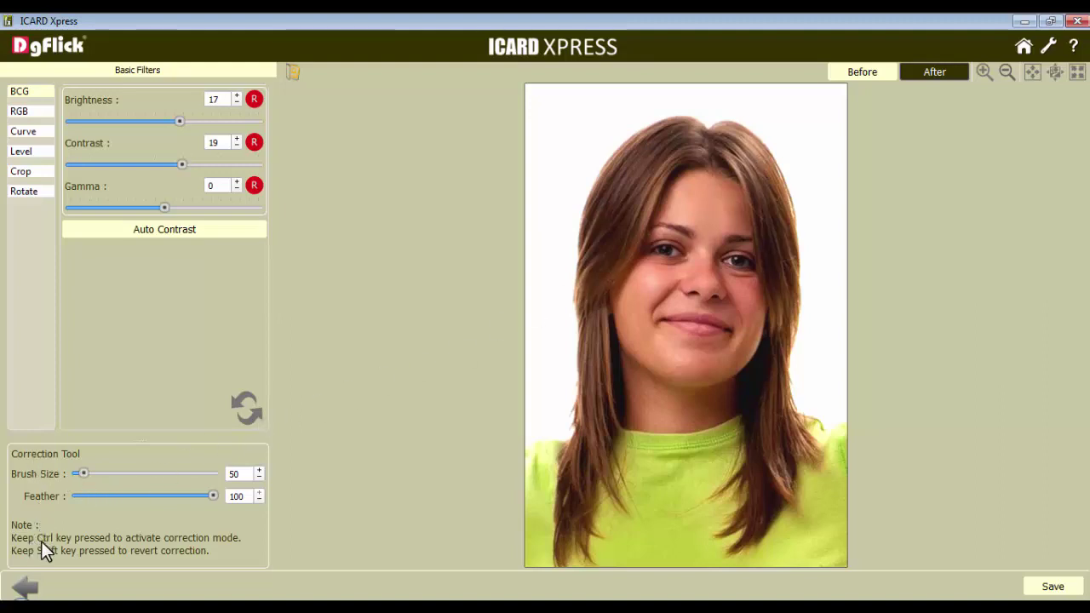
# Smooth the forehead with the Correction Tool, then reset Brightness and Contrast to 0
pyautogui.press('ctrl')
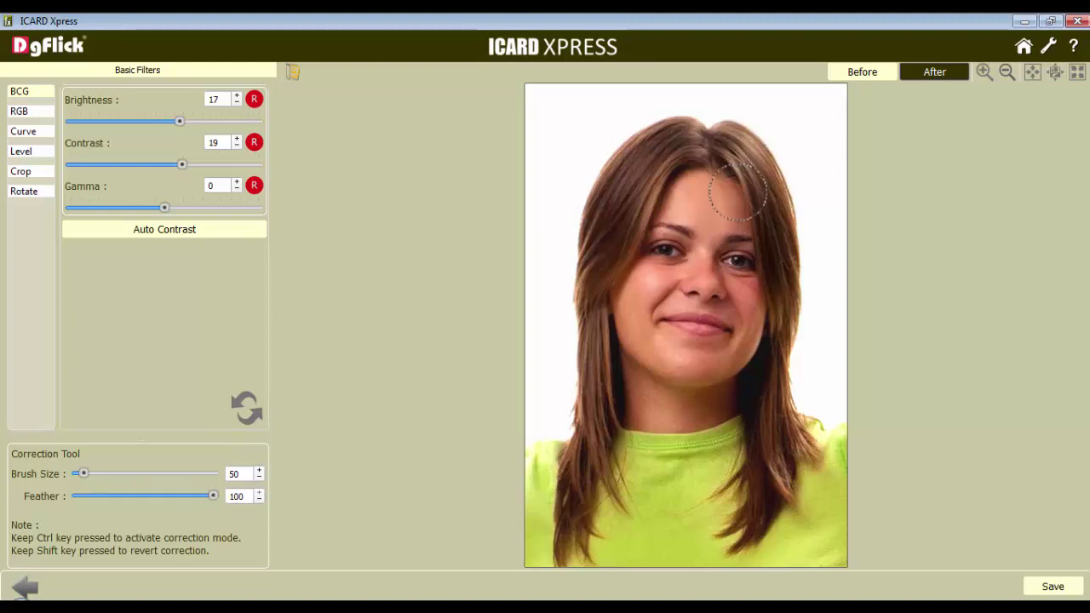
pyautogui.moveTo(738, 193); pyautogui.dragTo(710, 197)
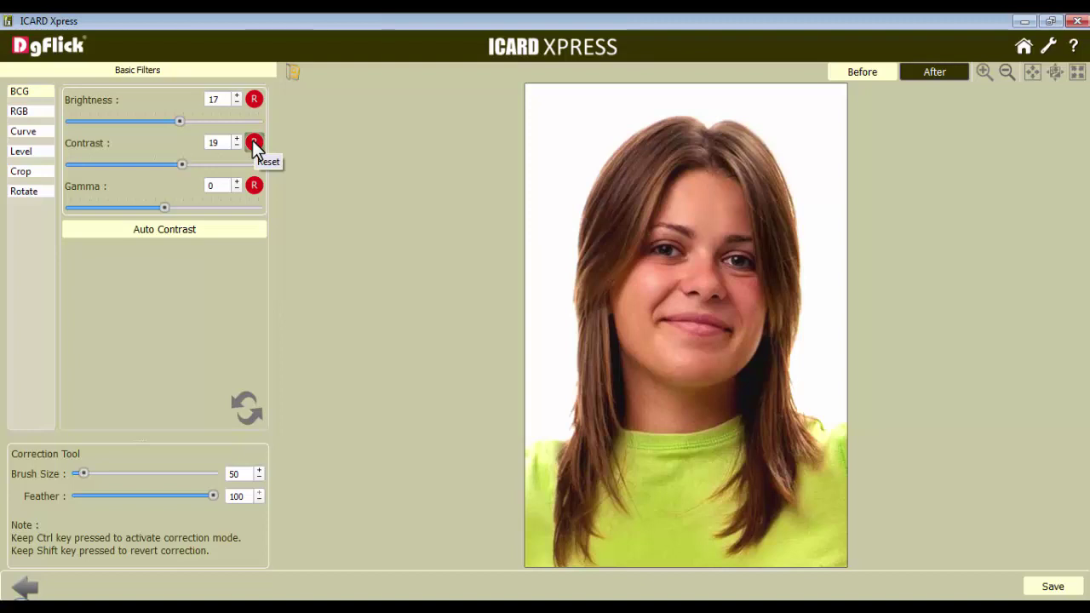
pyautogui.click(245, 407)
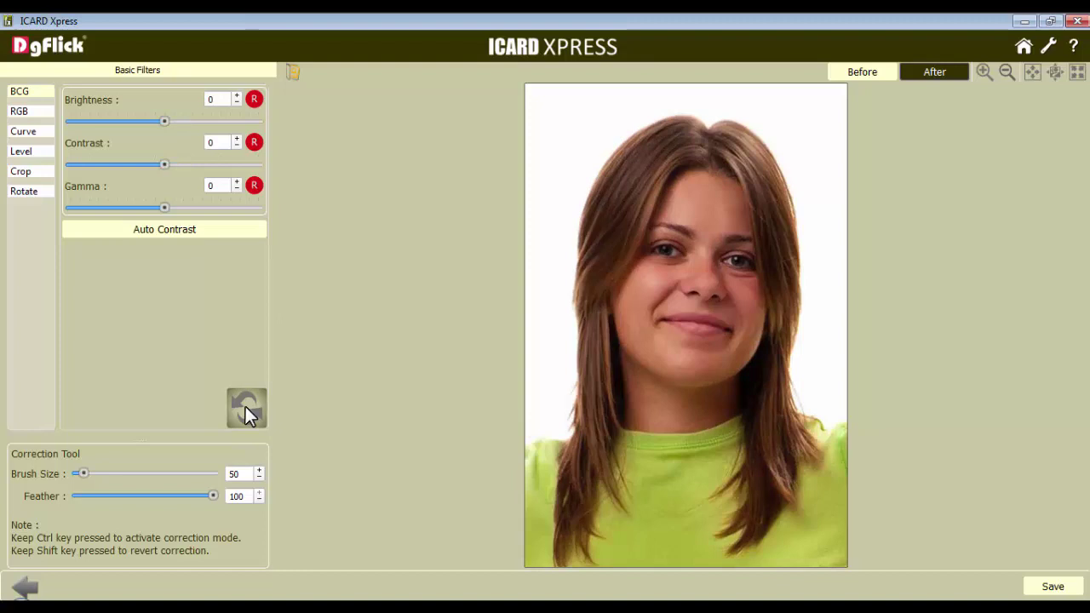
# Set the RGB colour balance to Red -10, Green -5 and Blue 6
pyautogui.click(24, 111)
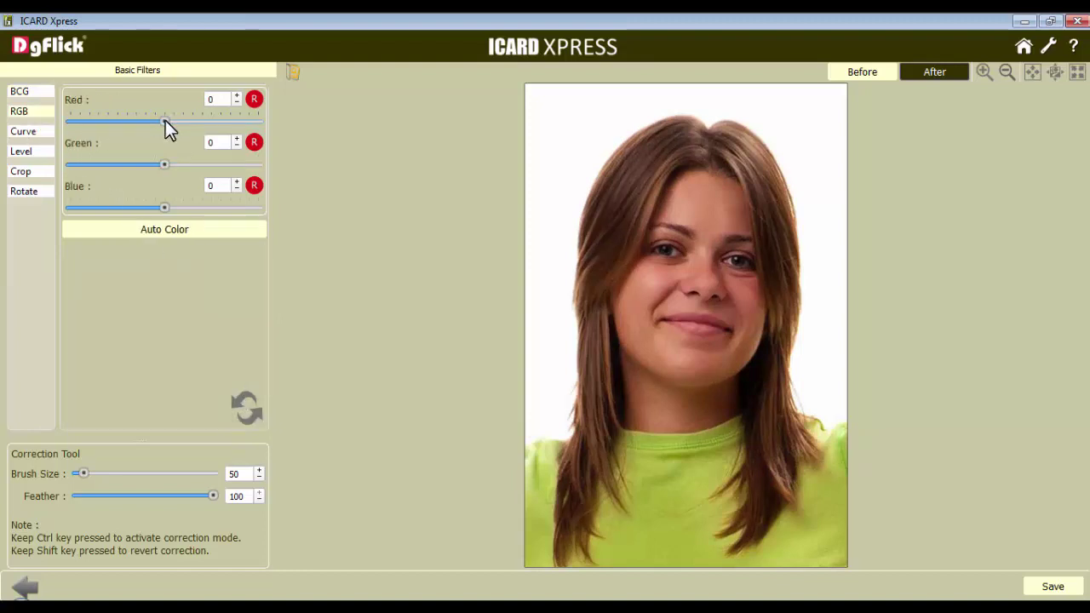
pyautogui.moveTo(165, 120); pyautogui.dragTo(156, 120)
pyautogui.moveTo(165, 164); pyautogui.dragTo(159, 162)
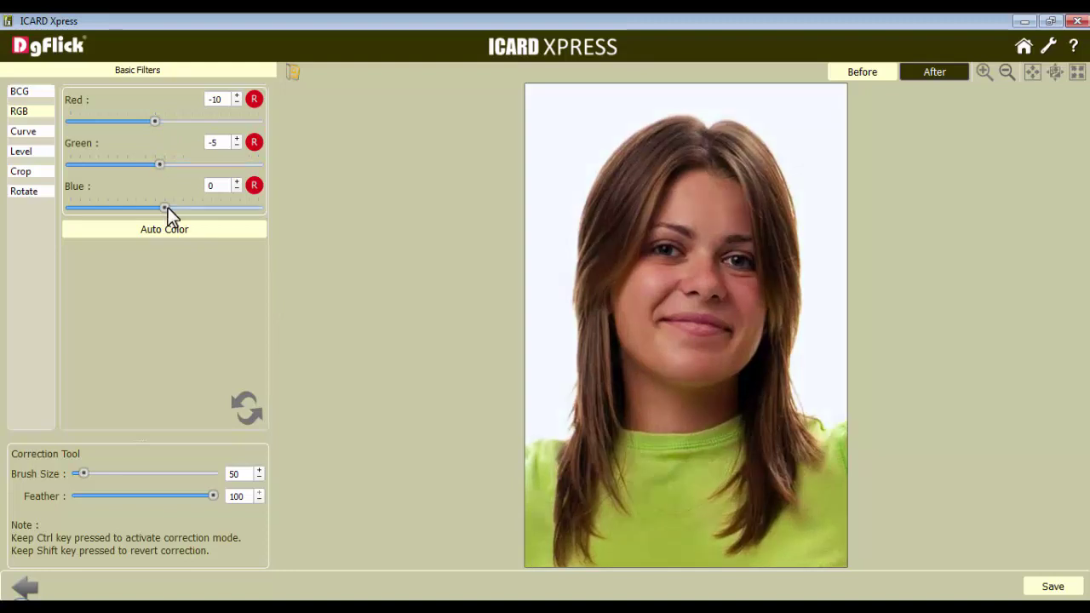
pyautogui.moveTo(164, 208); pyautogui.dragTo(171, 208)
# Compare the original against the edited photo, then reset the colour adjustments to 0
pyautogui.click(868, 71)
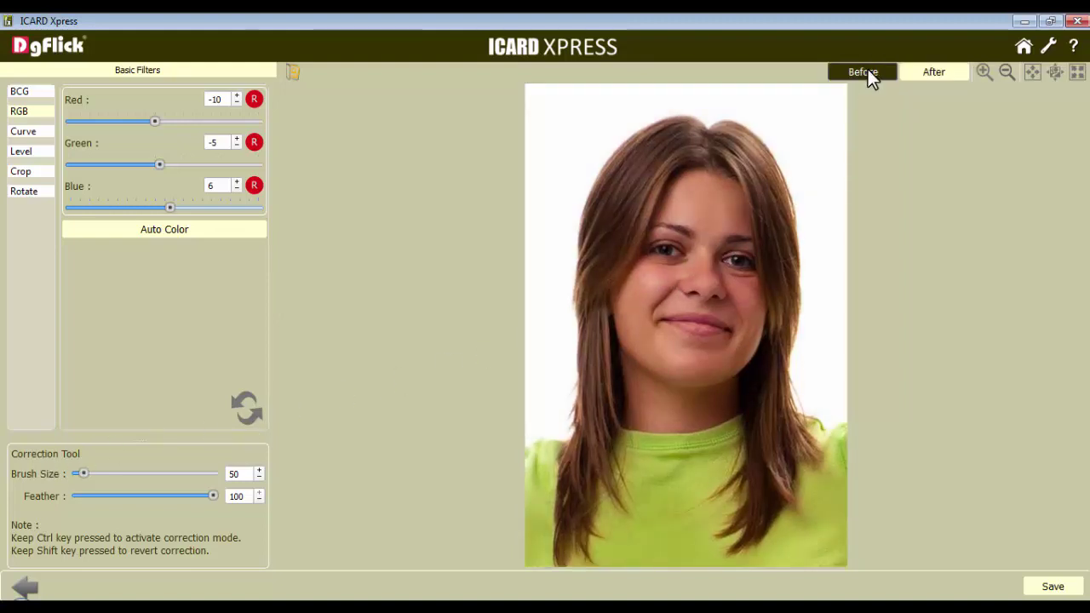
pyautogui.click(937, 74)
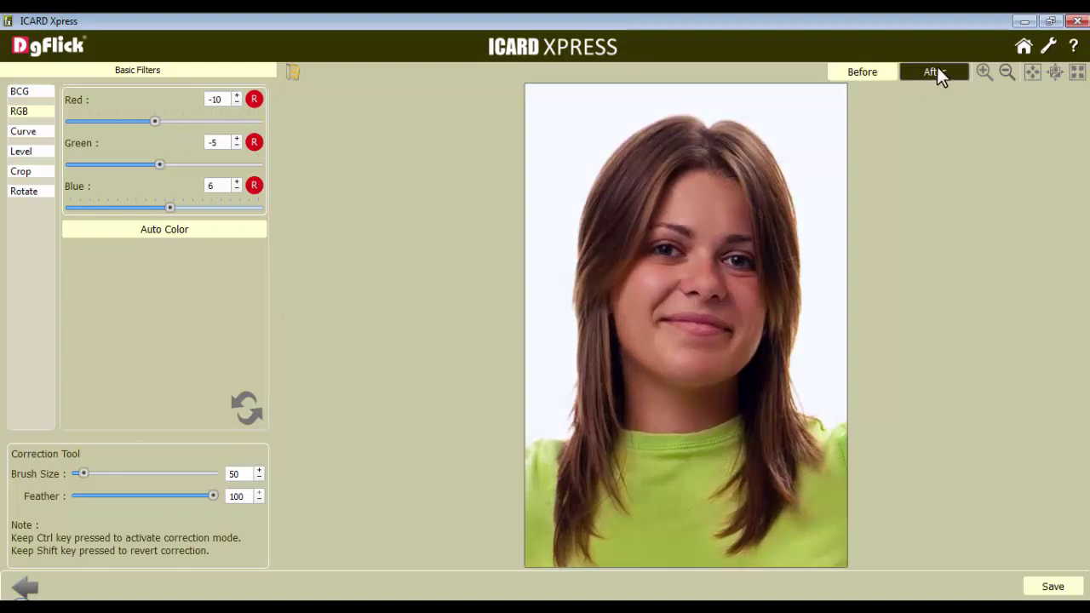
pyautogui.click(242, 409)
# Bend the tone curve to lighten the midtones, then reload the original image
pyautogui.click(24, 134)
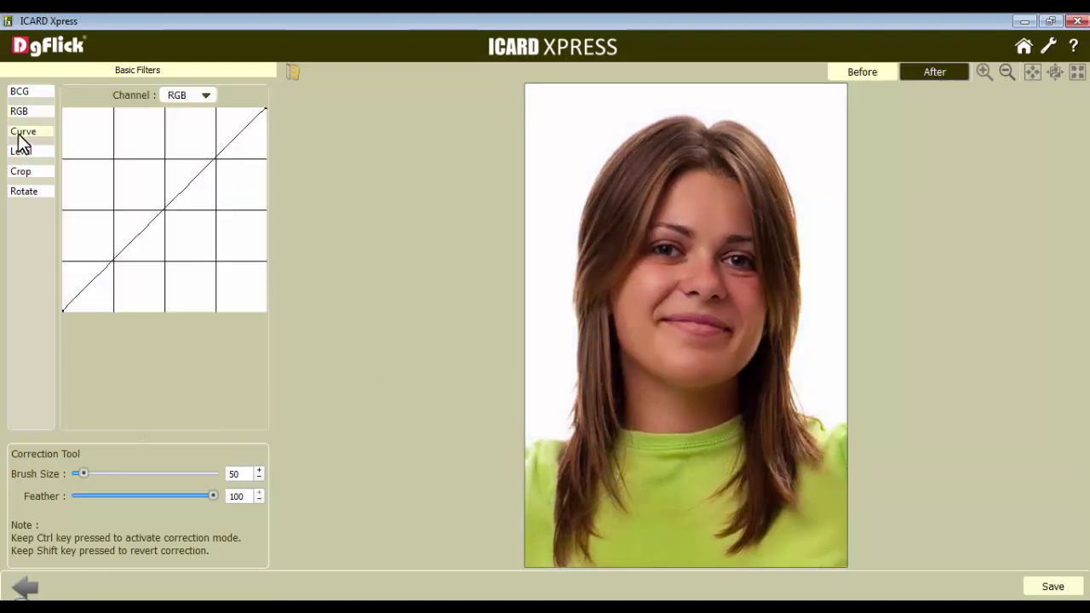
pyautogui.moveTo(158, 216)
pyautogui.mouseDown()
pyautogui.moveTo(150, 210)
pyautogui.moveTo(167, 220)
pyautogui.mouseUp()
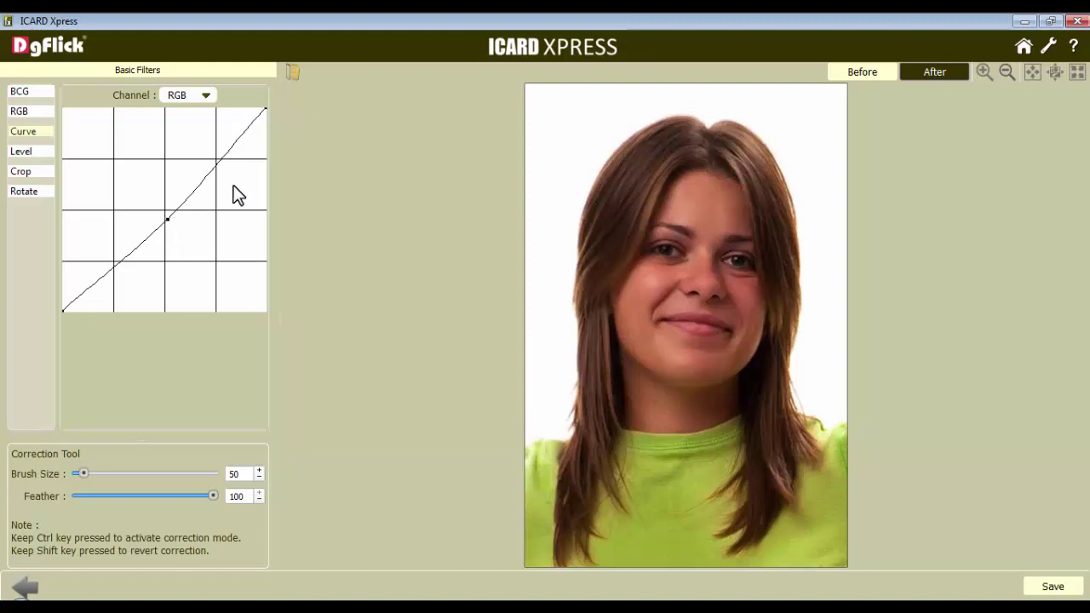
pyautogui.click(291, 72)
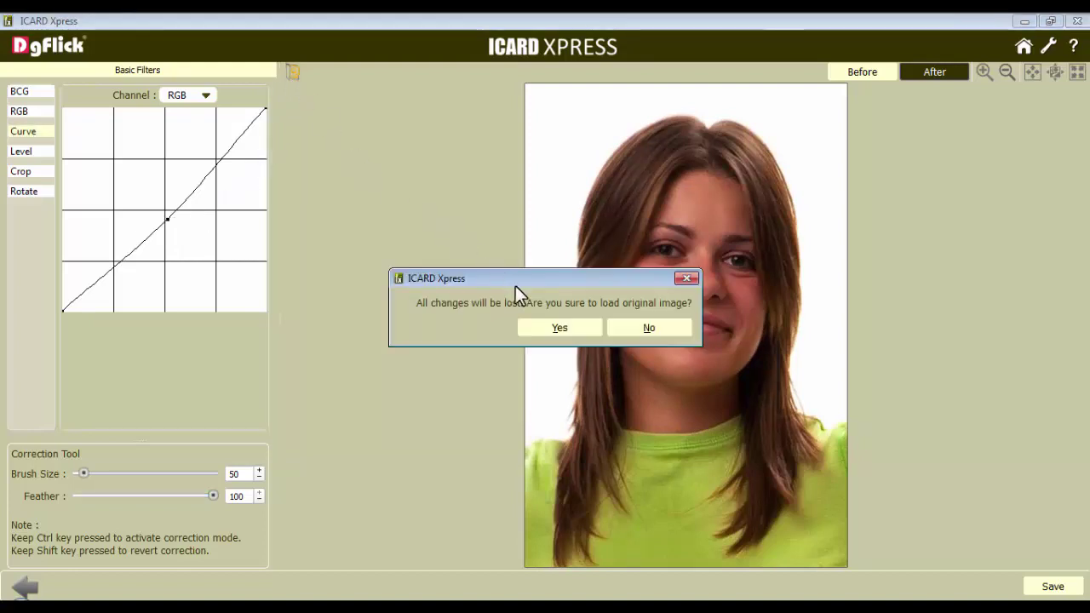
pyautogui.click(558, 327)
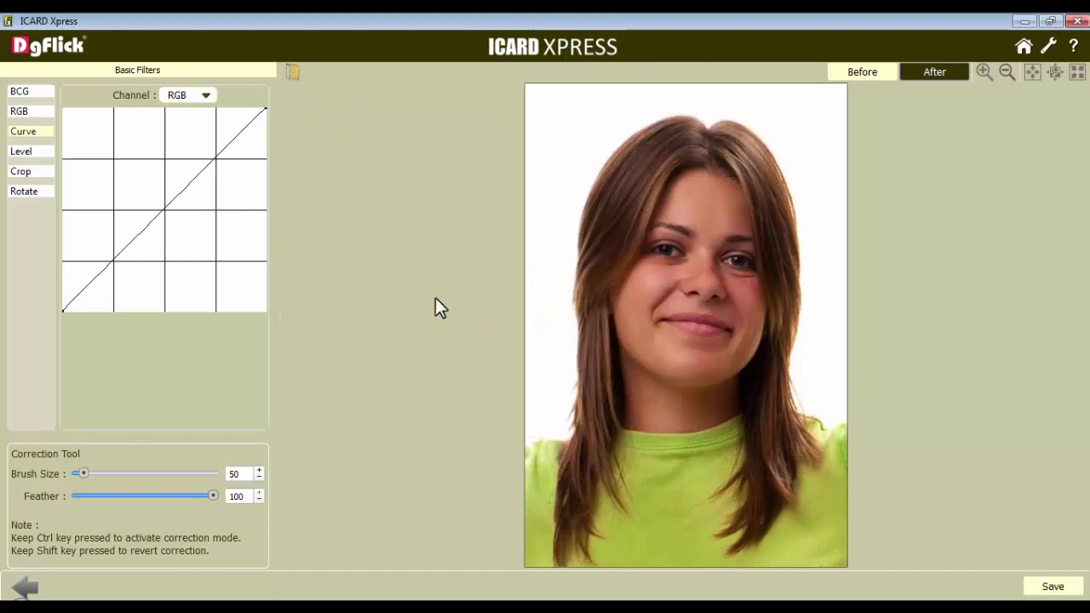
# Set Levels black input to 14 and output black to 12, then reload the original image
pyautogui.click(33, 153)
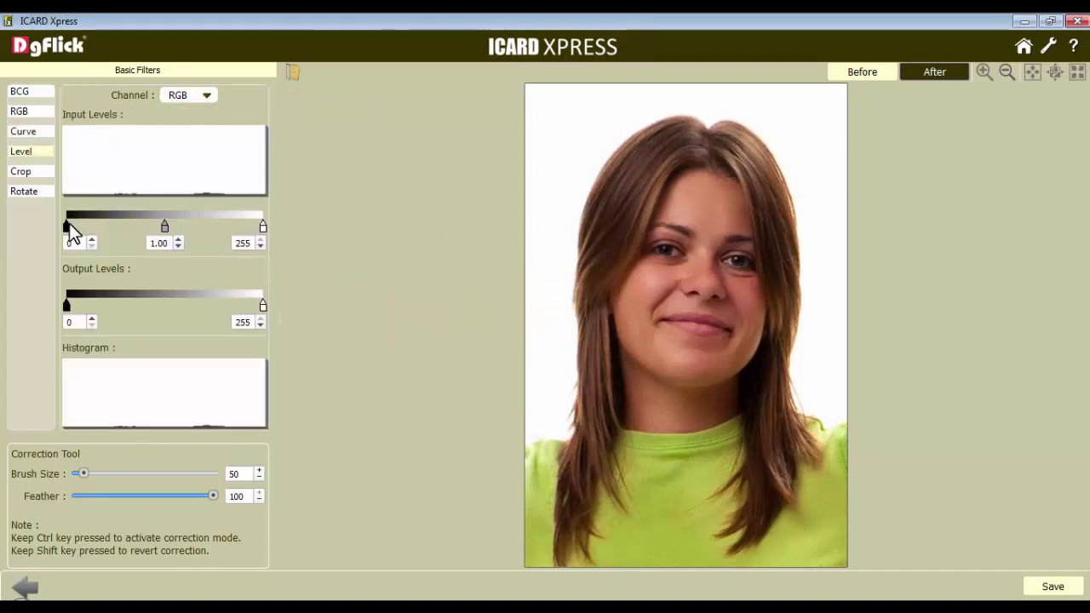
pyautogui.moveTo(67, 226); pyautogui.dragTo(77, 229)
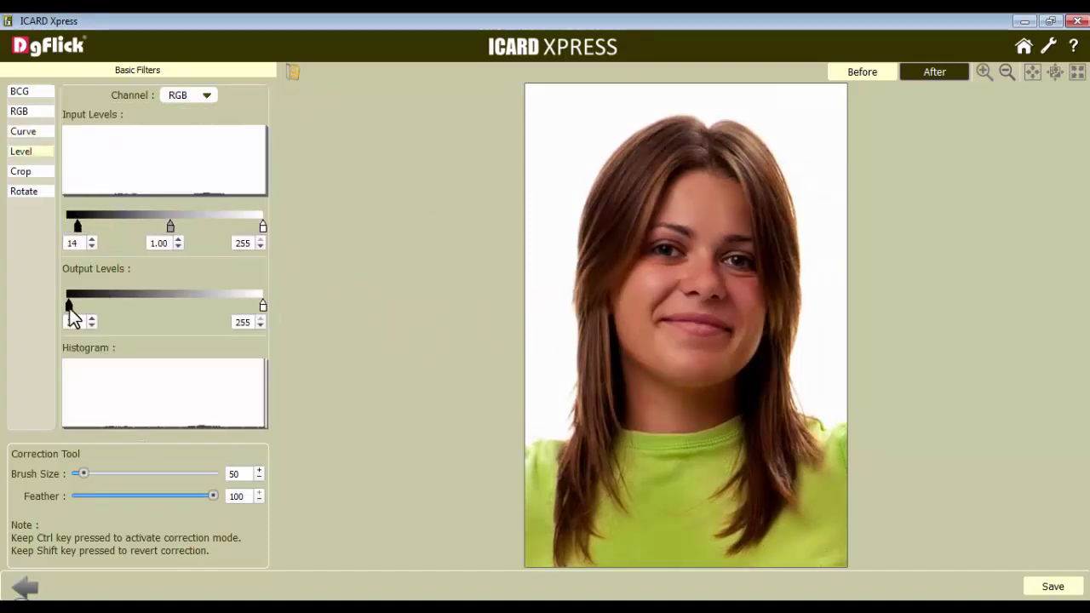
pyautogui.moveTo(69, 308); pyautogui.dragTo(75, 308)
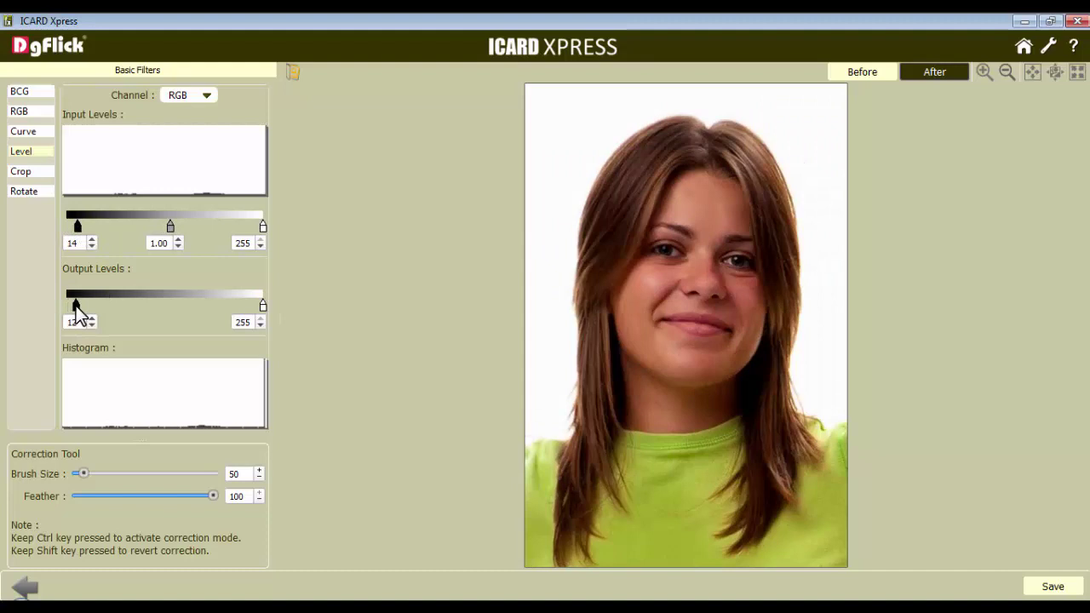
pyautogui.click(289, 75)
pyautogui.click(559, 329)
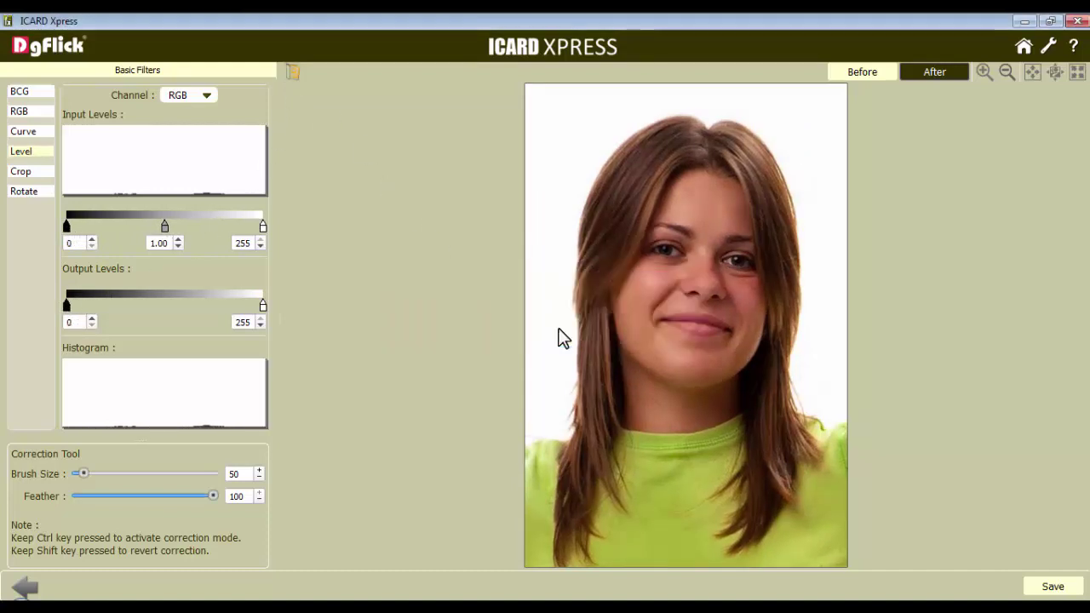
# Try landscape and portrait crop orientations, free the aspect ratio, and drag the crop edges inward
pyautogui.click(20, 172)
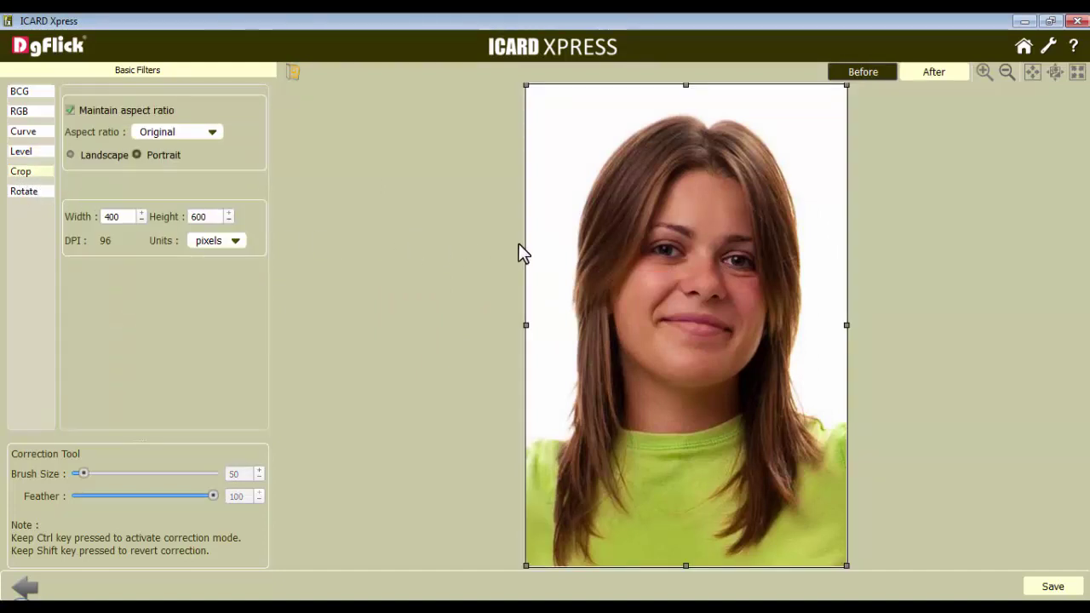
pyautogui.click(71, 155)
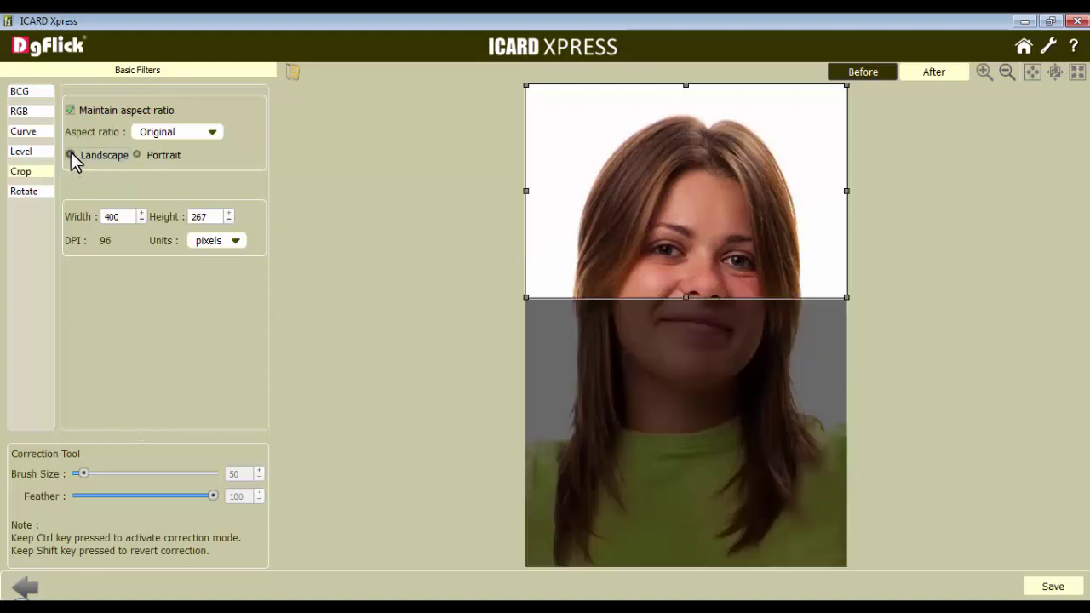
pyautogui.click(138, 155)
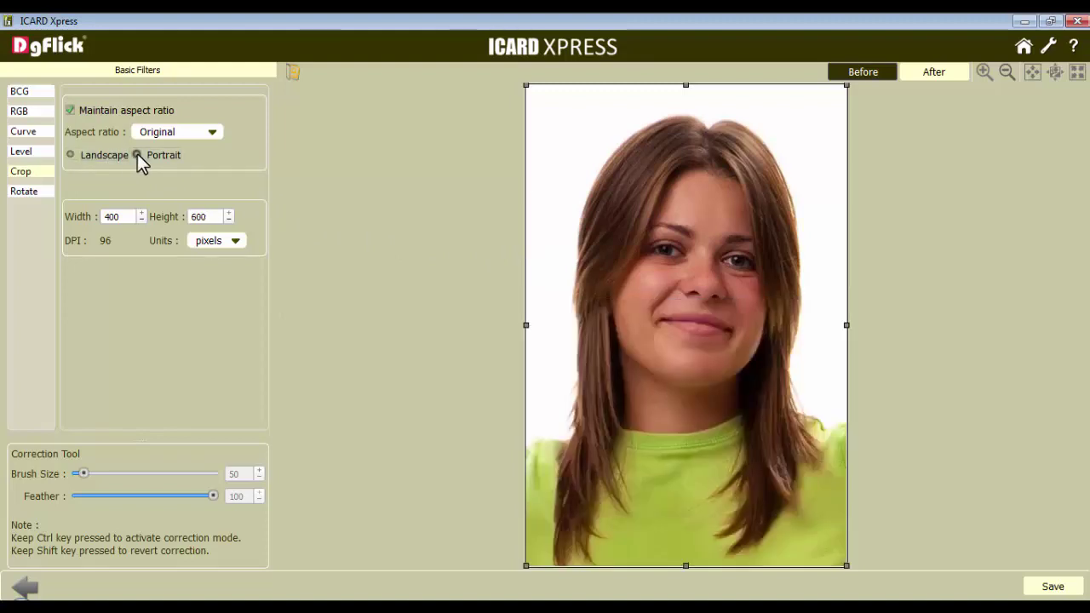
pyautogui.click(70, 109)
pyautogui.moveTo(526, 564); pyautogui.dragTo(559, 516)
pyautogui.moveTo(842, 299); pyautogui.dragTo(813, 301)
pyautogui.moveTo(686, 86); pyautogui.dragTo(687, 101)
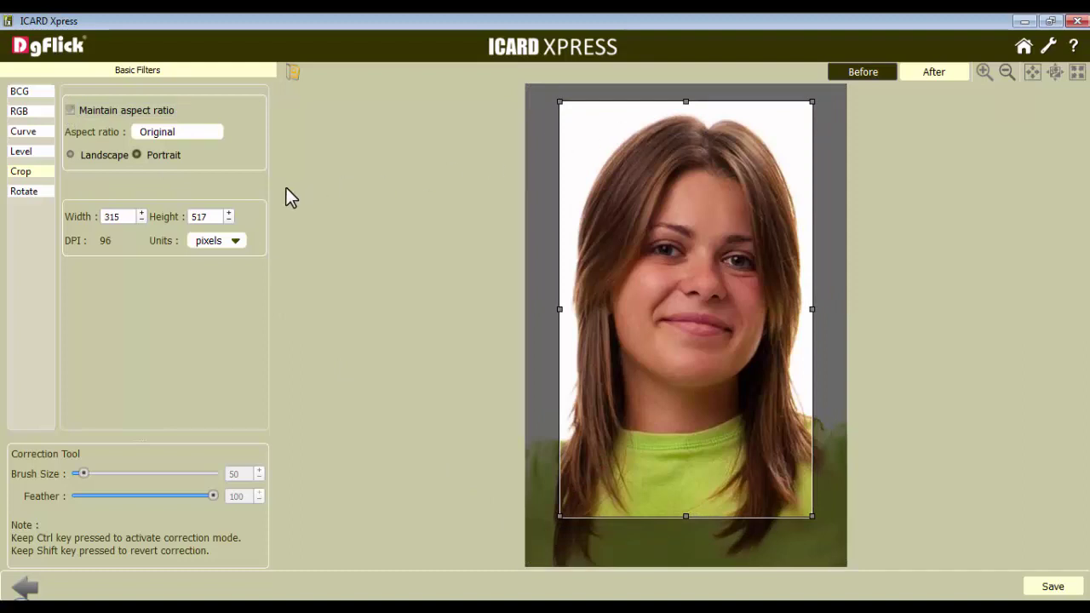
# Keep crop units in pixels, lock a 4 x 5 aspect ratio, then reload the original image
pyautogui.doubleClick(126, 217)
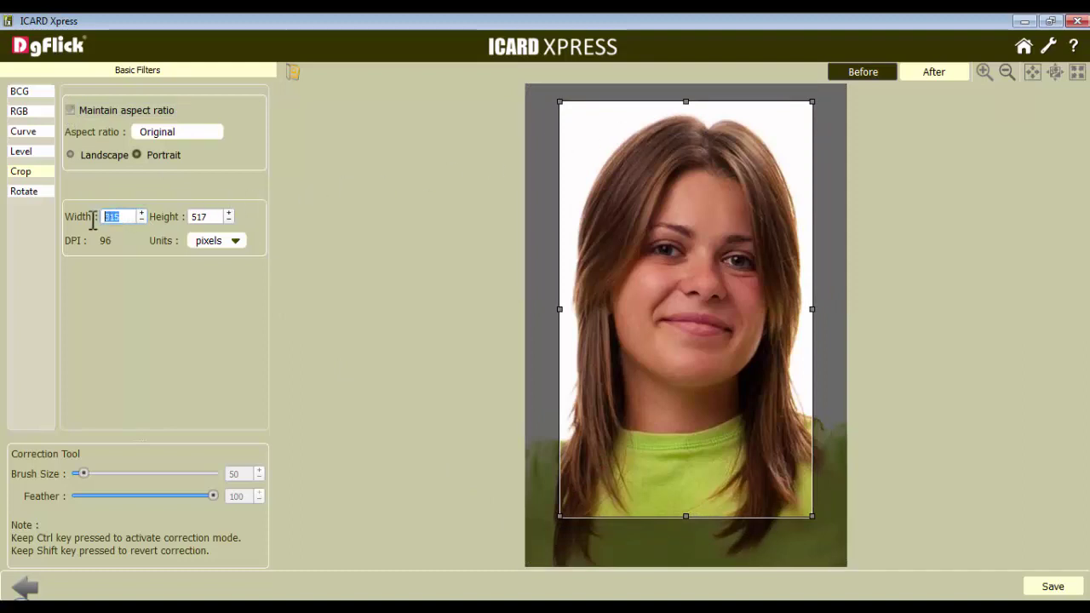
pyautogui.doubleClick(210, 217)
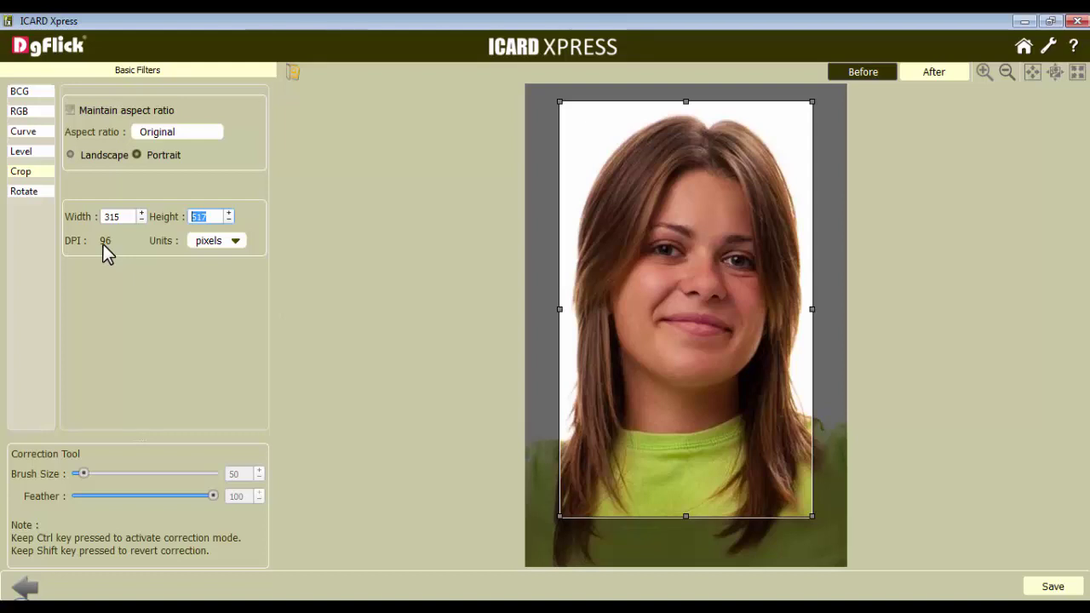
pyautogui.click(237, 249)
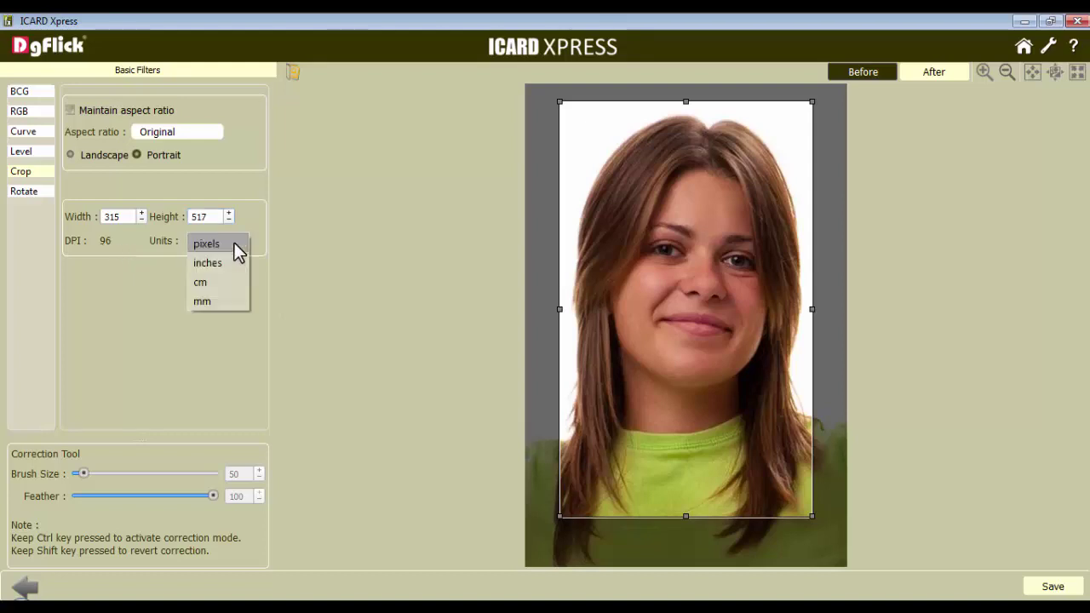
pyautogui.click(235, 243)
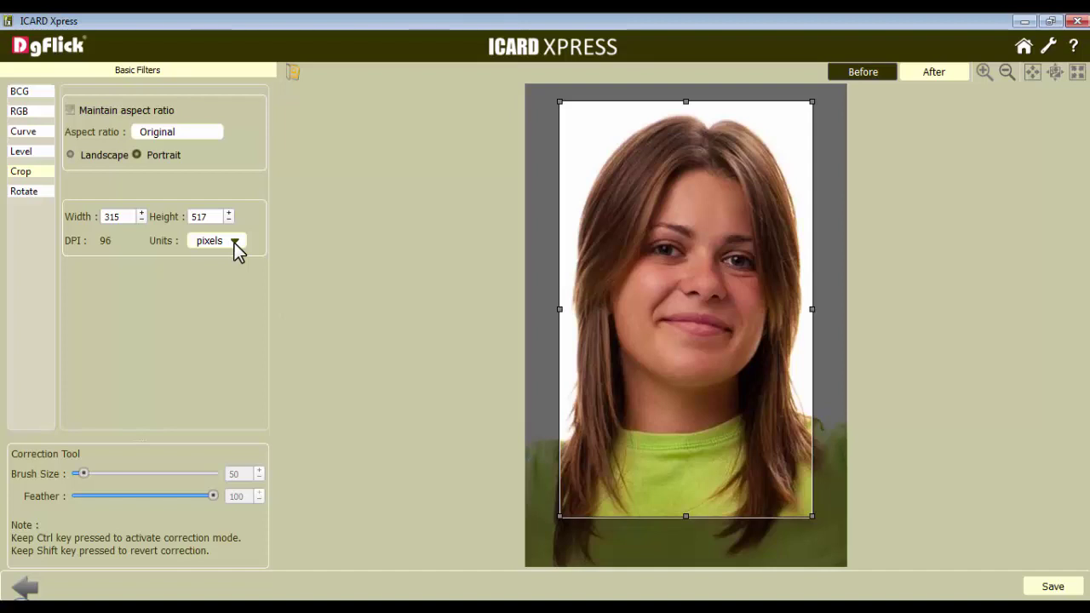
pyautogui.click(67, 108)
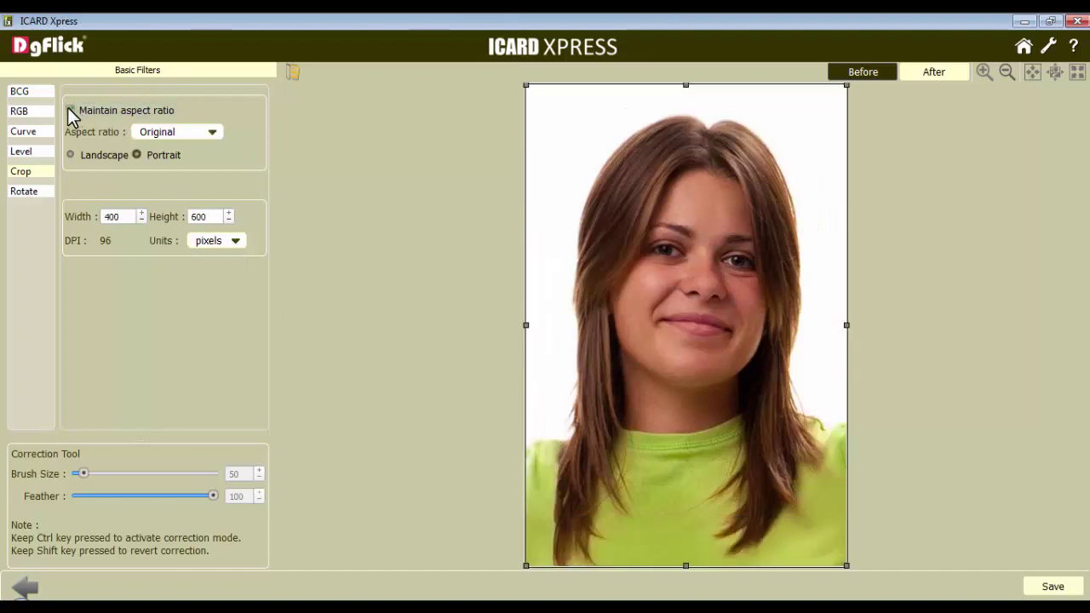
pyautogui.click(212, 131)
pyautogui.click(179, 228)
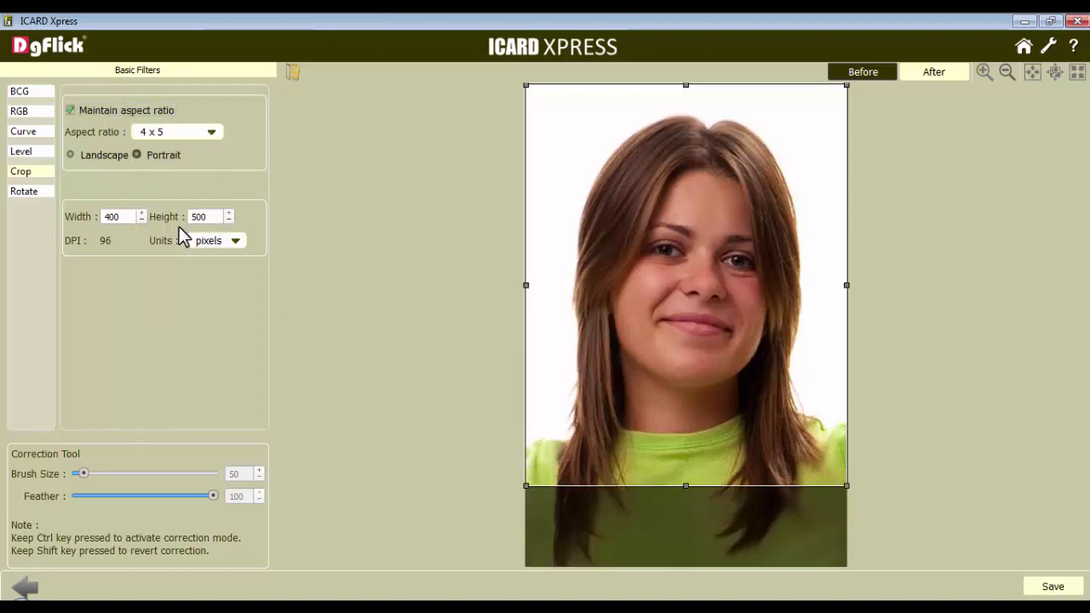
pyautogui.click(292, 71)
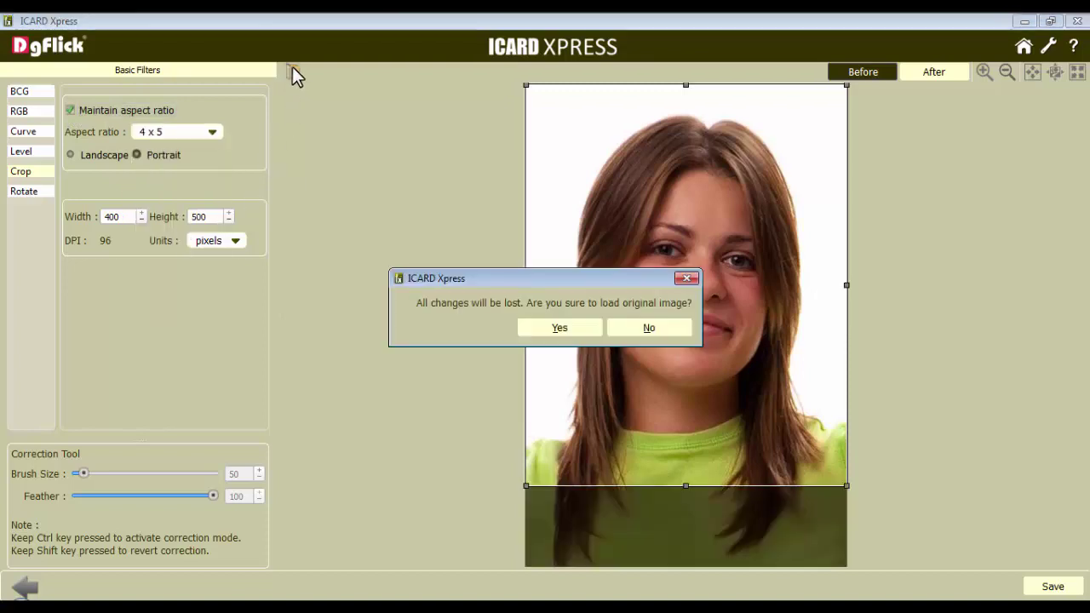
pyautogui.click(561, 334)
# Rotate the photo to -5° with the grid hidden and save it to the contact record
pyautogui.click(32, 194)
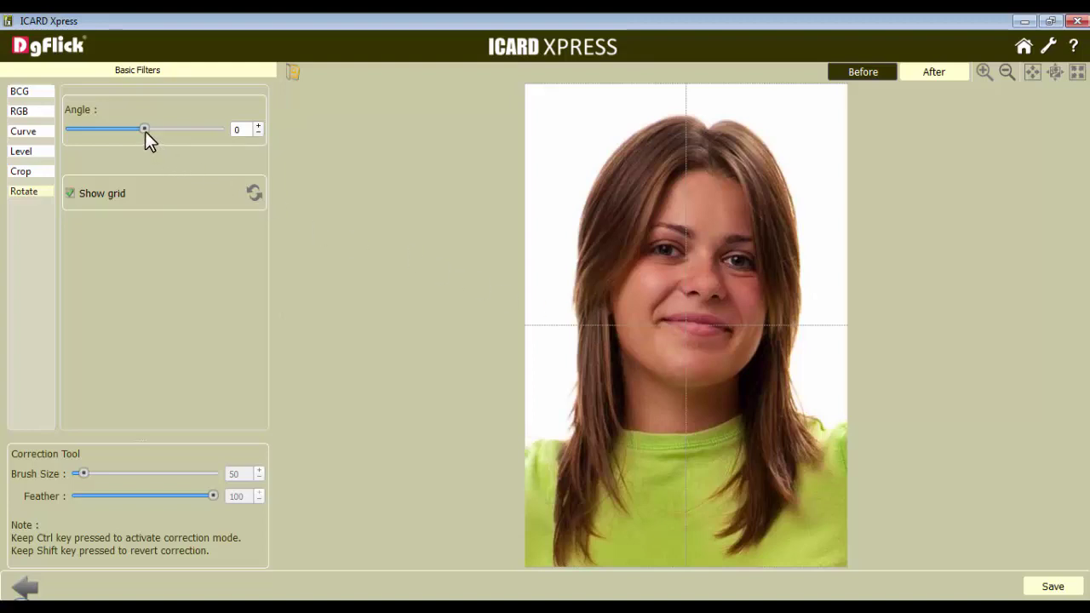
pyautogui.moveTo(145, 132); pyautogui.dragTo(134, 131)
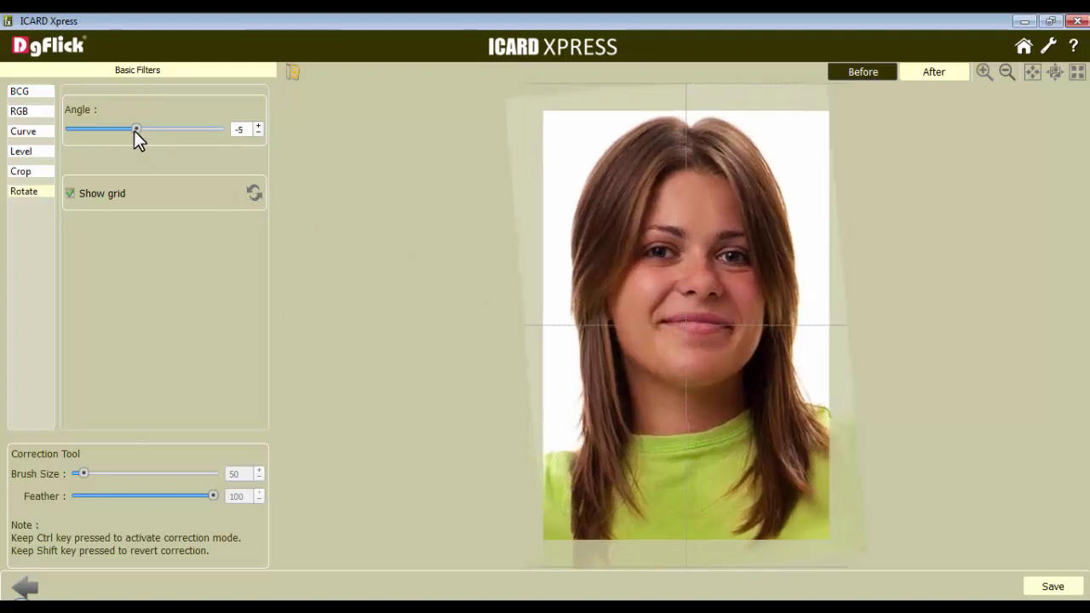
pyautogui.click(71, 195)
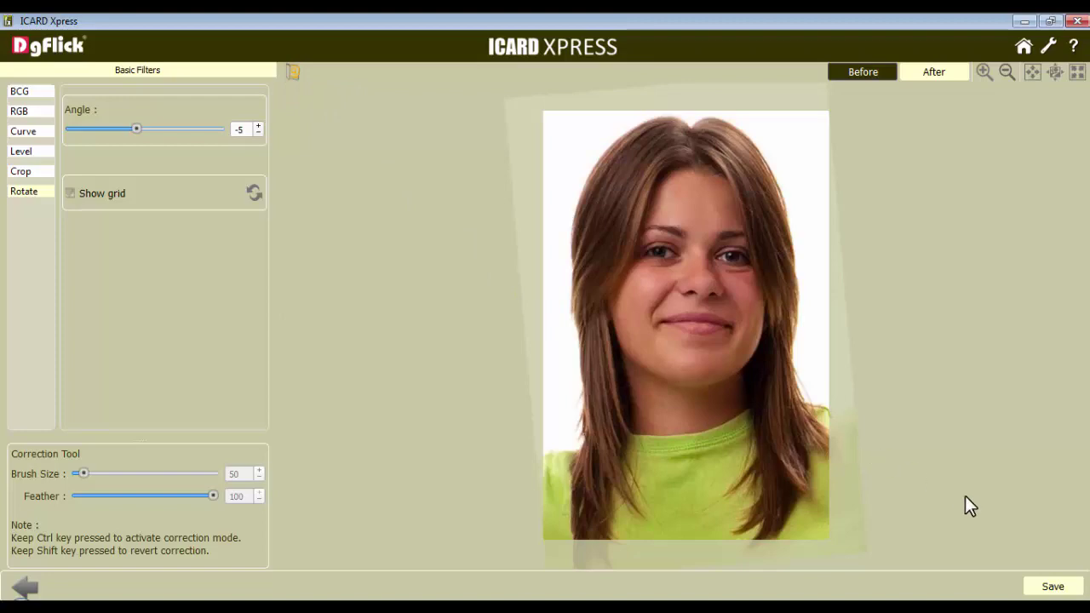
pyautogui.click(1053, 586)
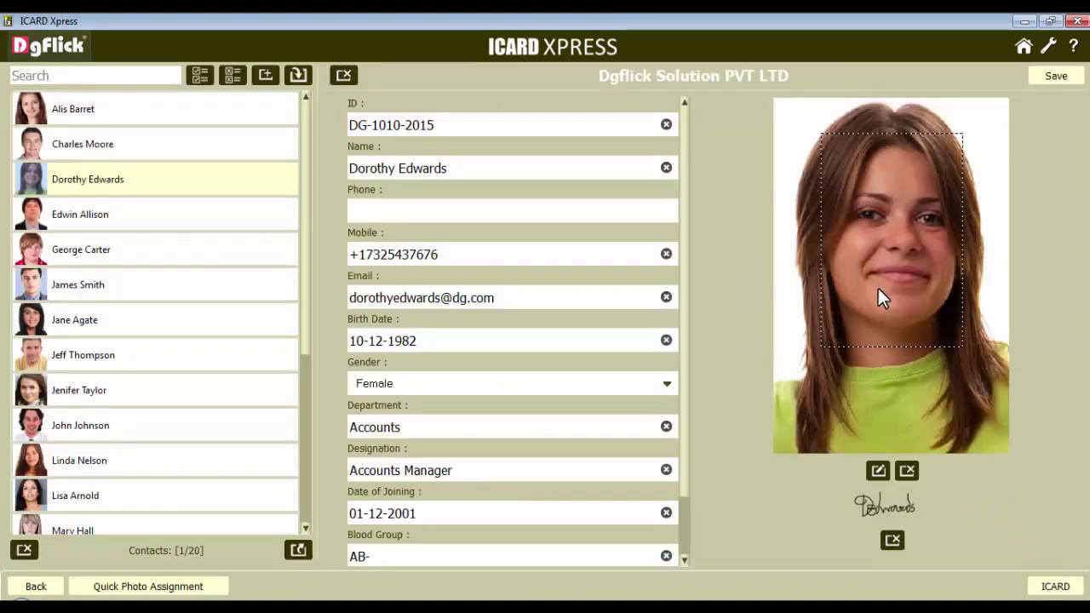